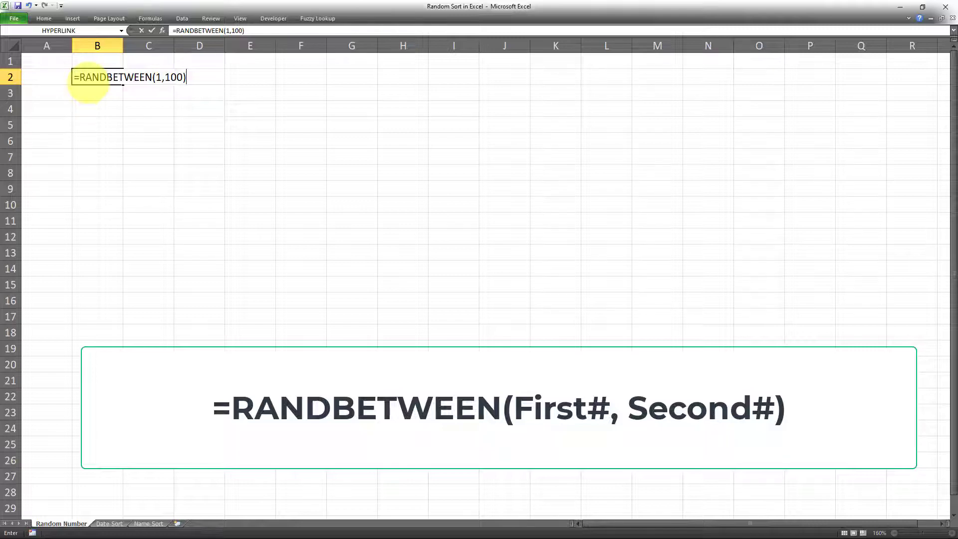
Step: Enter =RANDBETWEEN(1,100) in cell B2 and fill the formula down to B18
key(Tab)
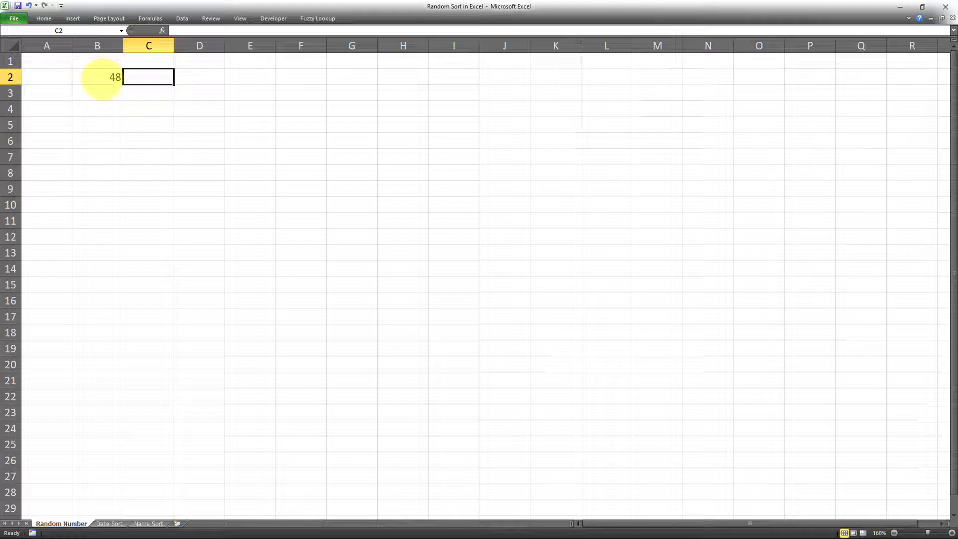
click(104, 79)
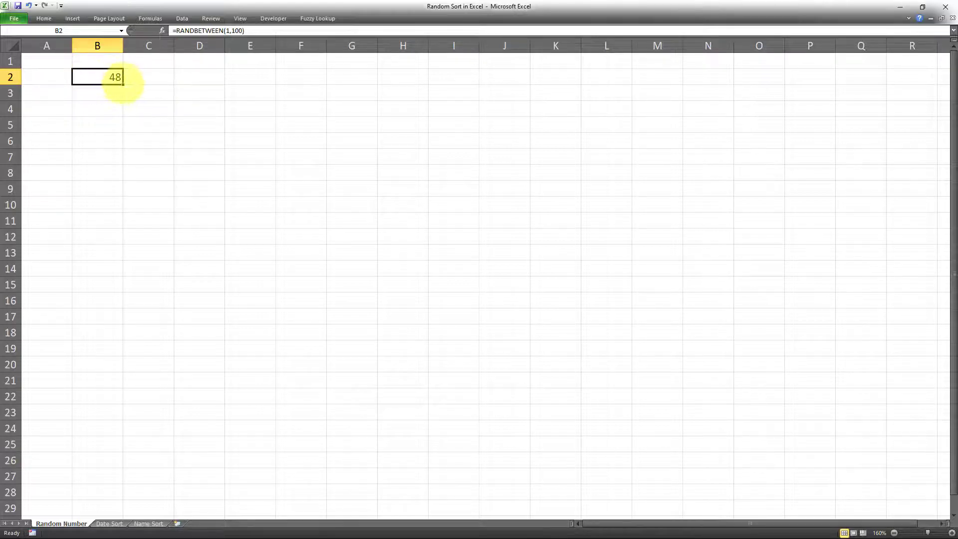
drag(122, 84, 103, 339)
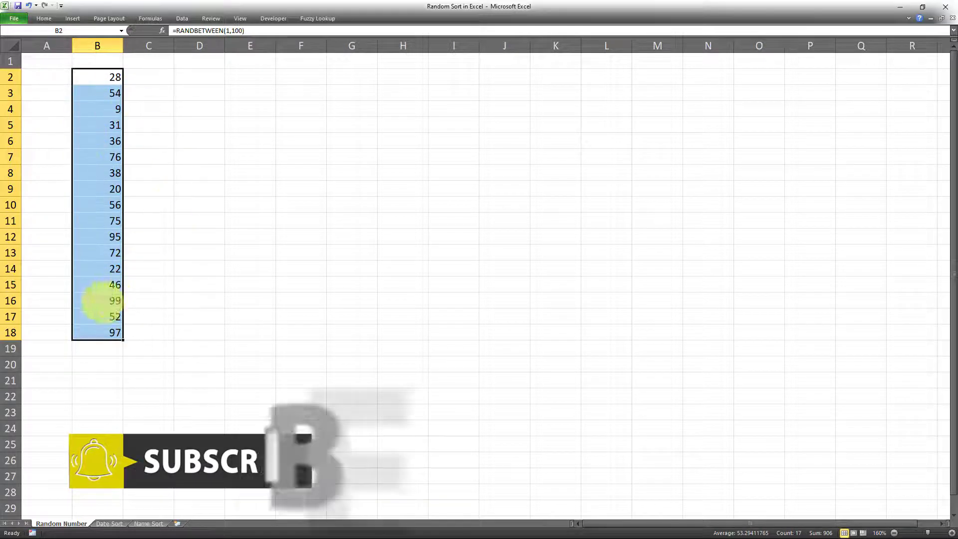
click(182, 157)
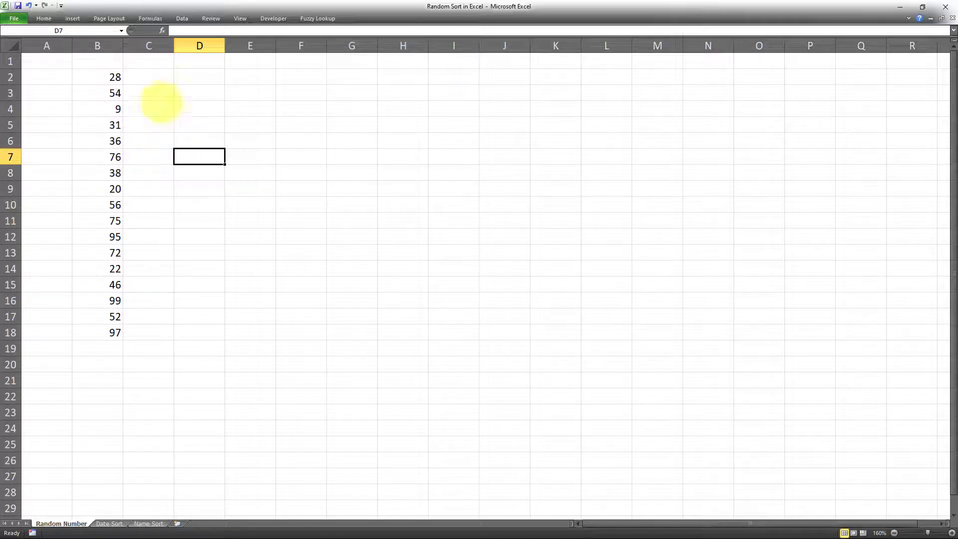
click(182, 18)
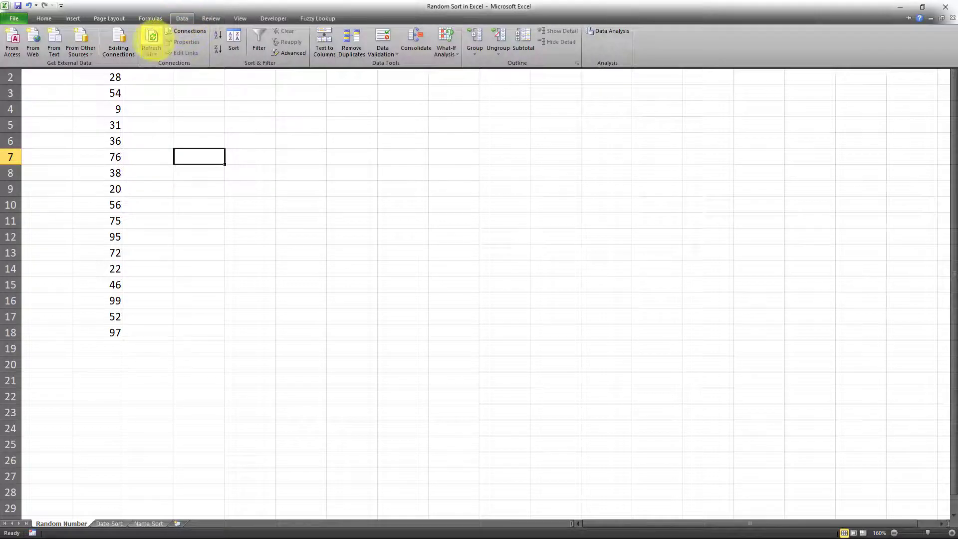
click(98, 76)
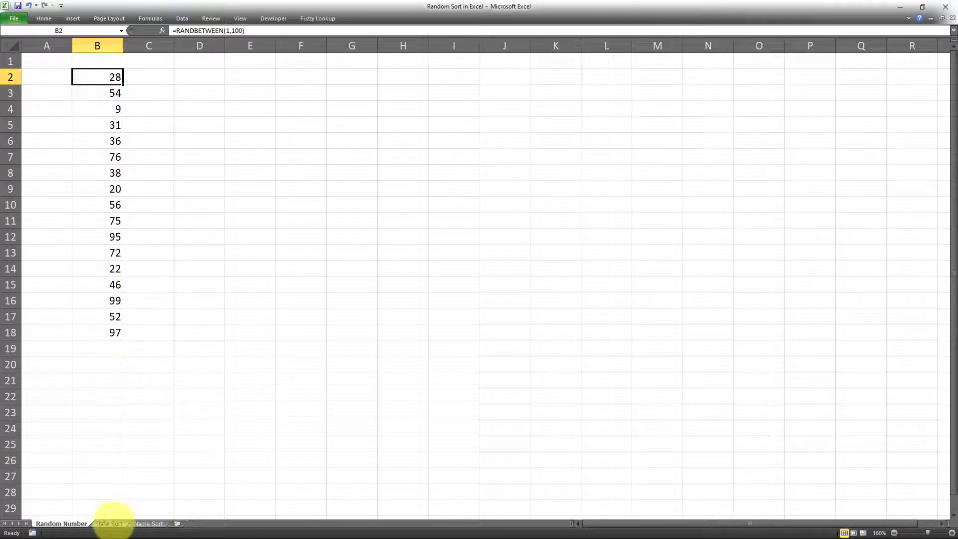
Step: On the Date Sort sheet, enter =RANDBETWEEN(DATE(2001,1,1),DATE(2020,12,31)) in cell B2
click(109, 523)
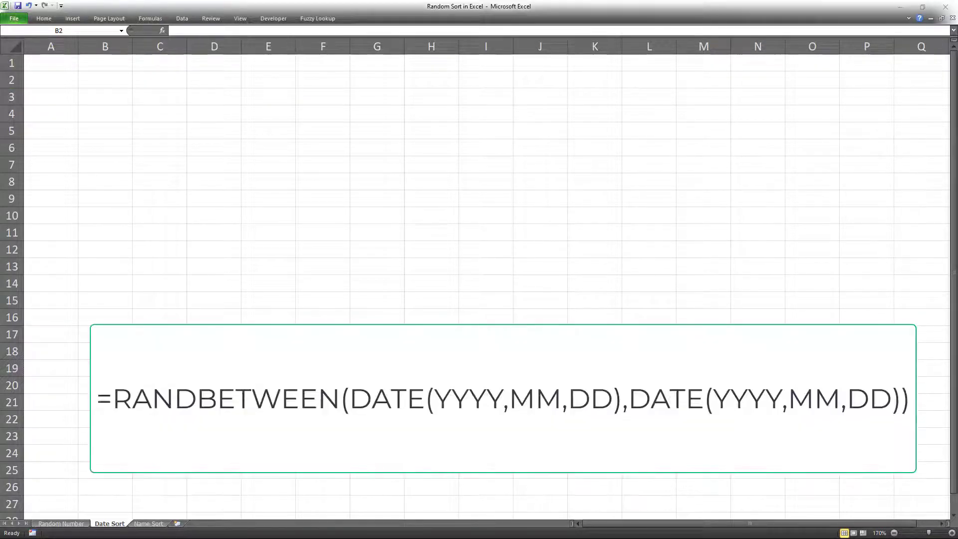
double_click(106, 79)
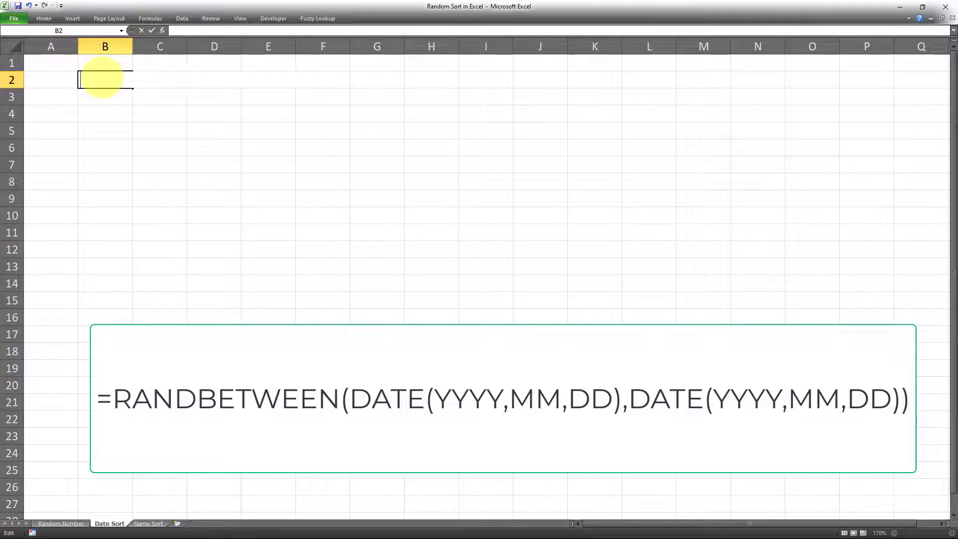
text(=RANDBETWEEN(DATE(2001,1,1),DATE(2020,12,31)))
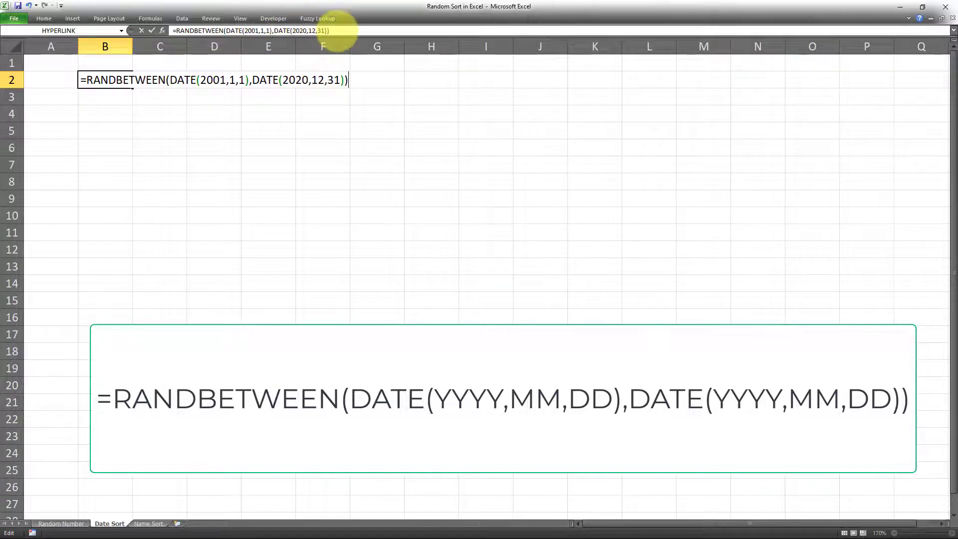
key(Tab)
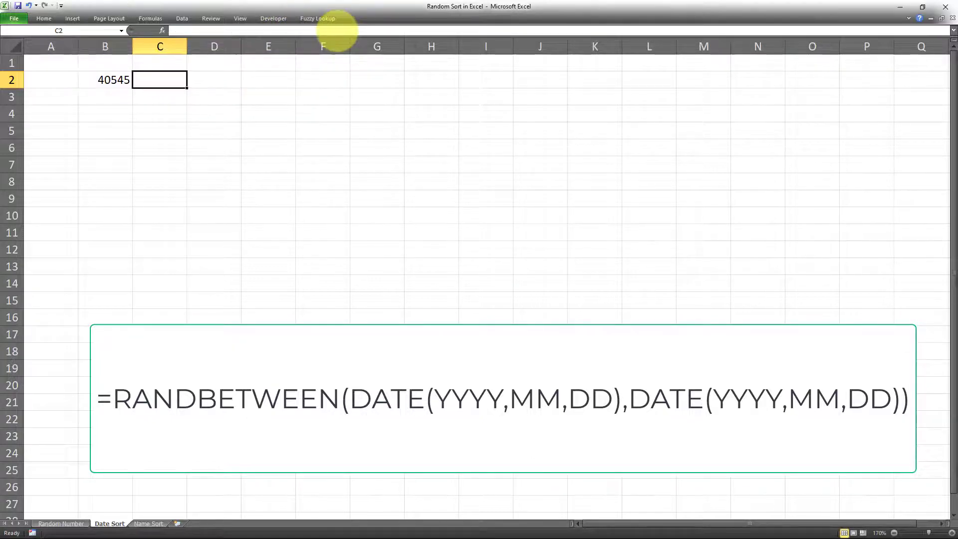
Step: Format all of column B as Date with the *3/14/2001 type
click(114, 80)
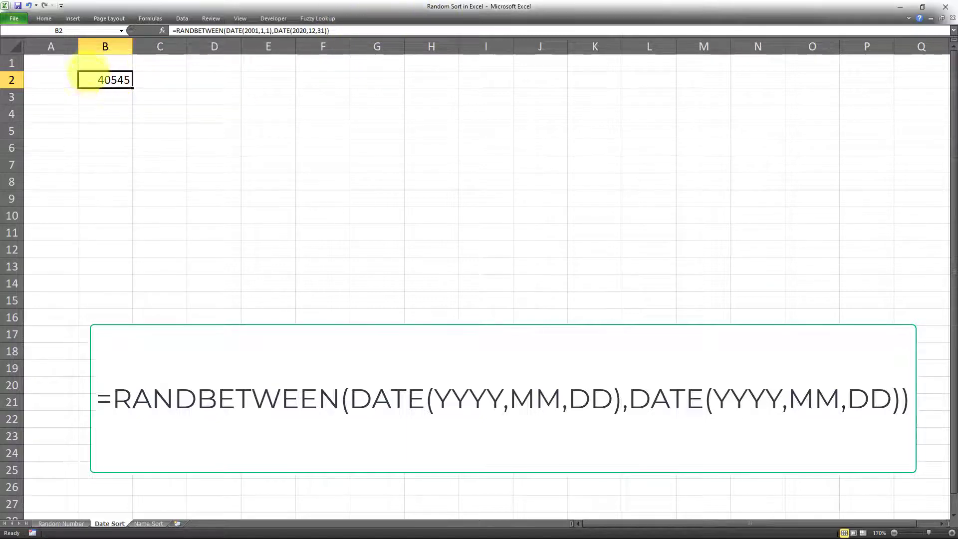
right_click(105, 46)
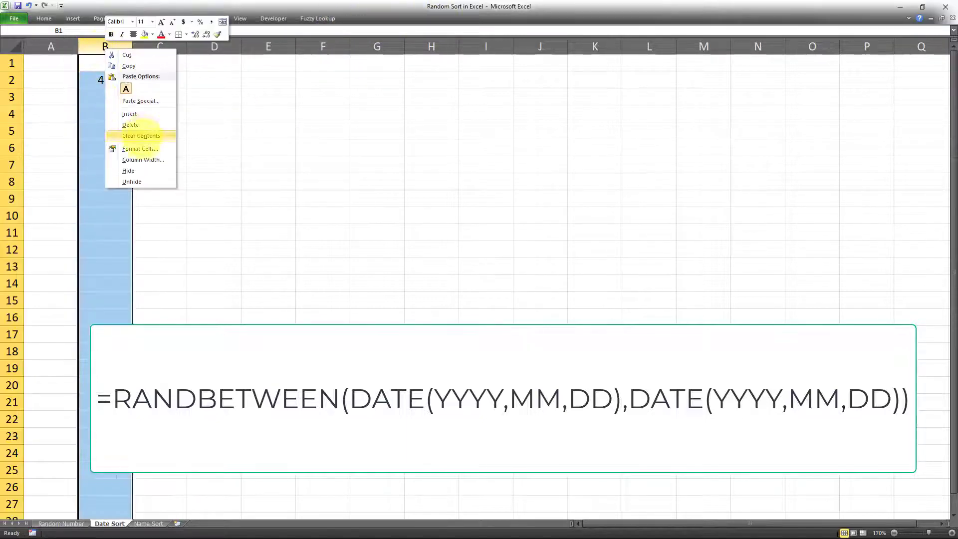
click(139, 149)
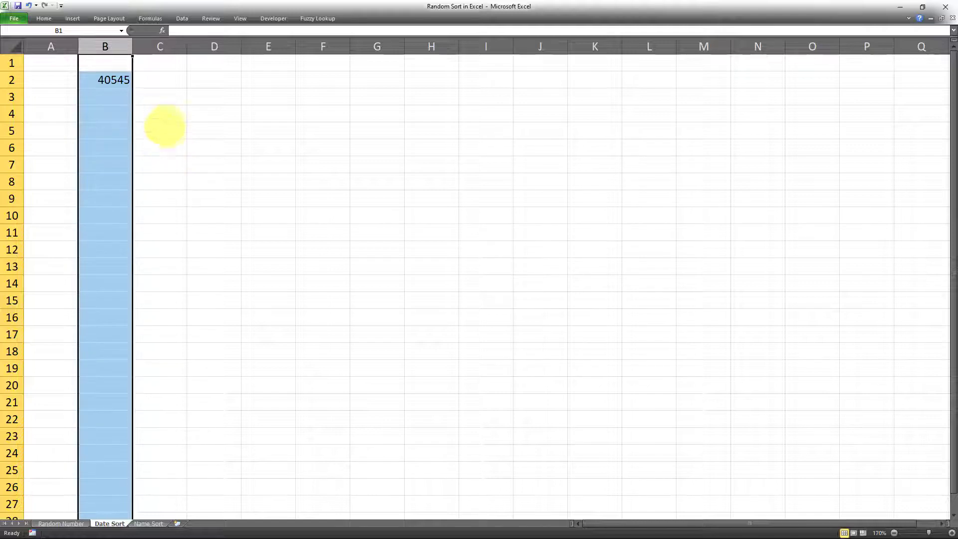
click(28, 99)
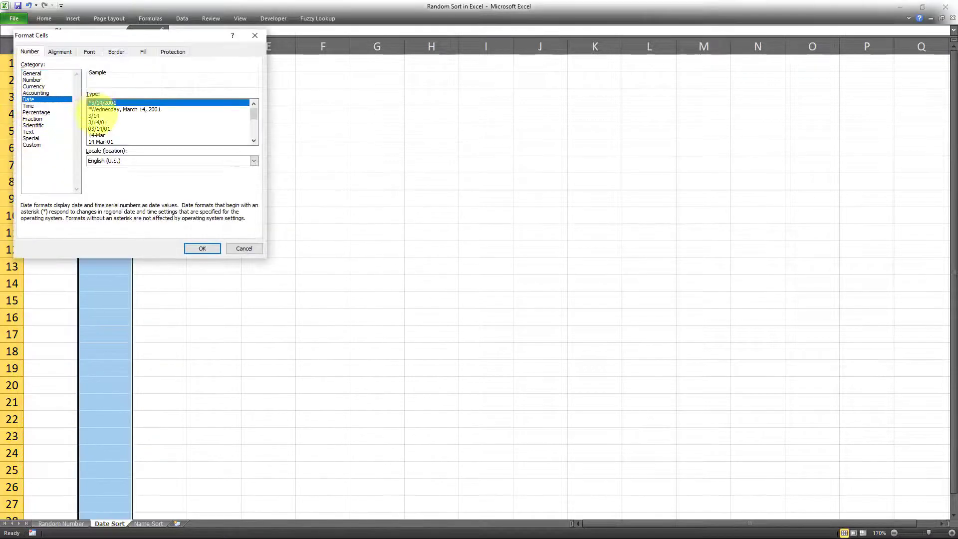
click(202, 248)
Step: Fill the random date formula from B2 down to B17 and autofit the width of column B
click(101, 81)
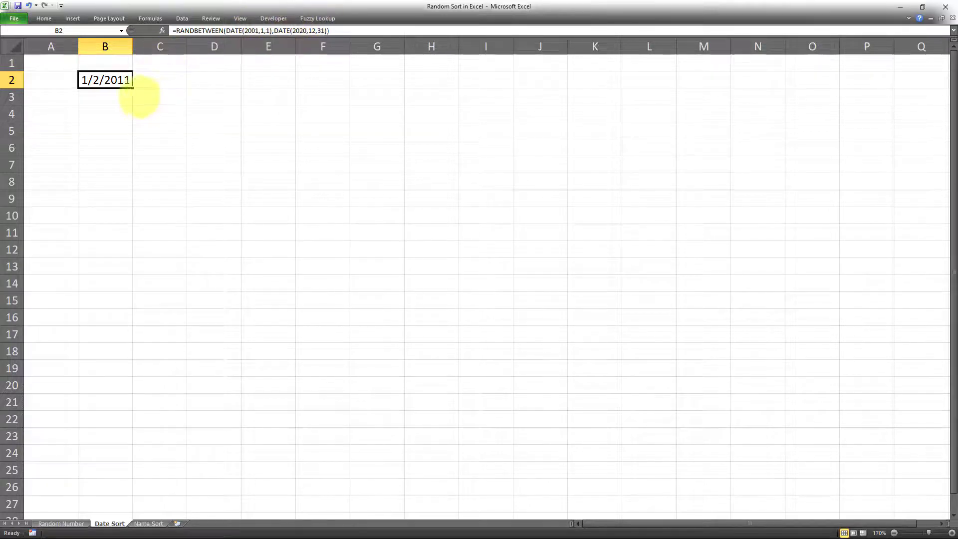
drag(132, 88, 121, 339)
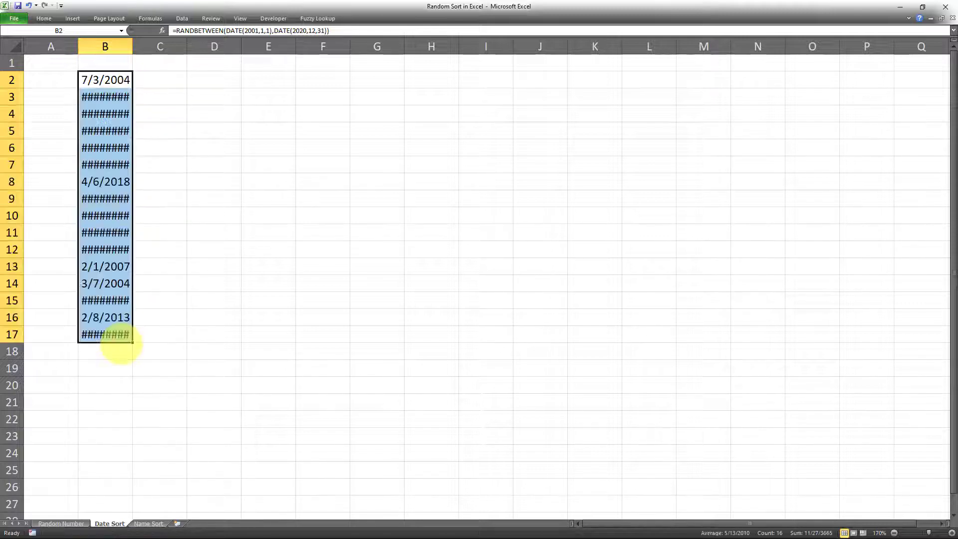
double_click(132, 46)
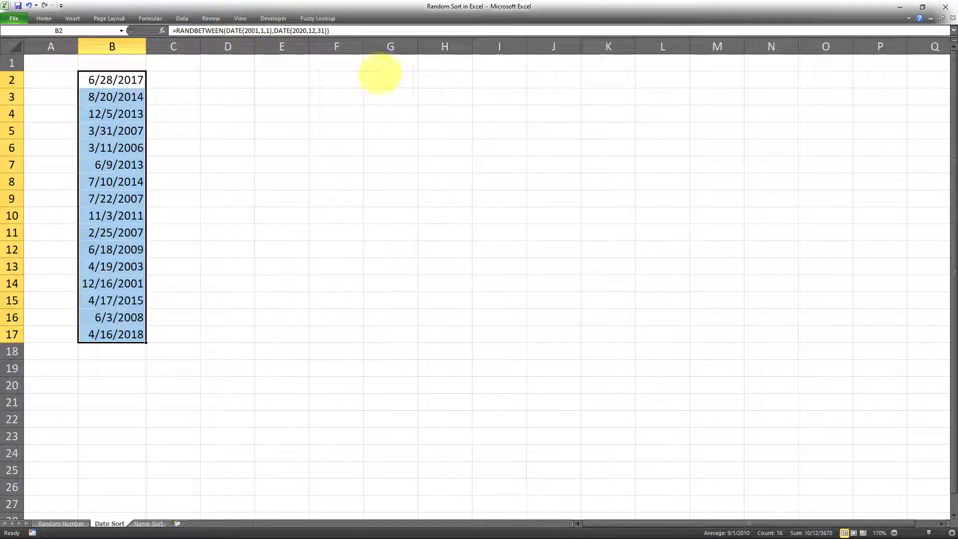
click(153, 482)
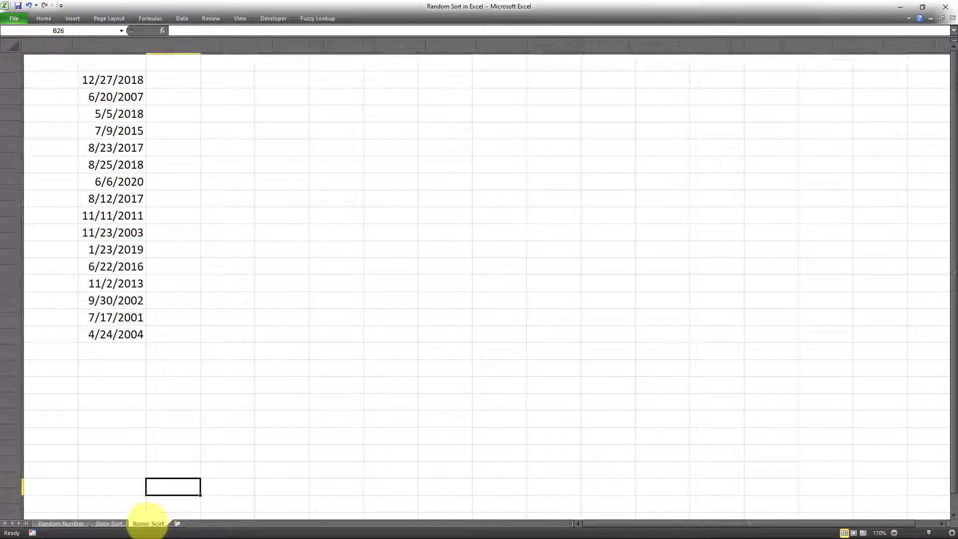
Step: Switch to the Name Sort sheet and view the sorting options offered by the Name column's filter
click(148, 524)
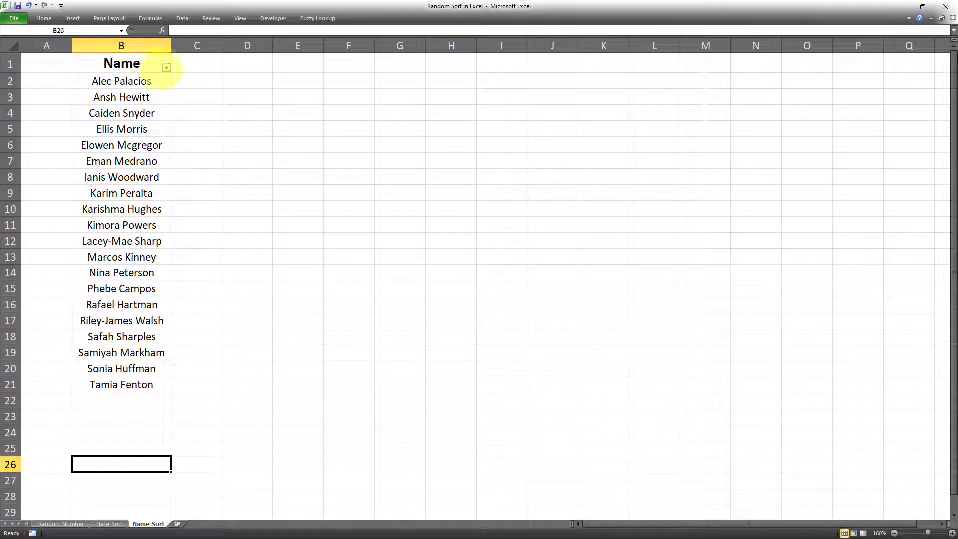
click(166, 67)
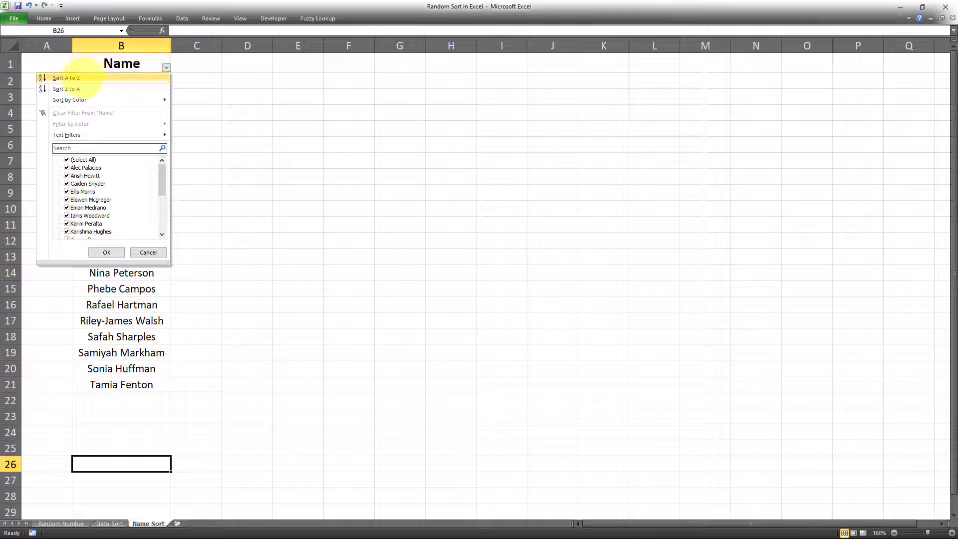
mouse_move(119, 100)
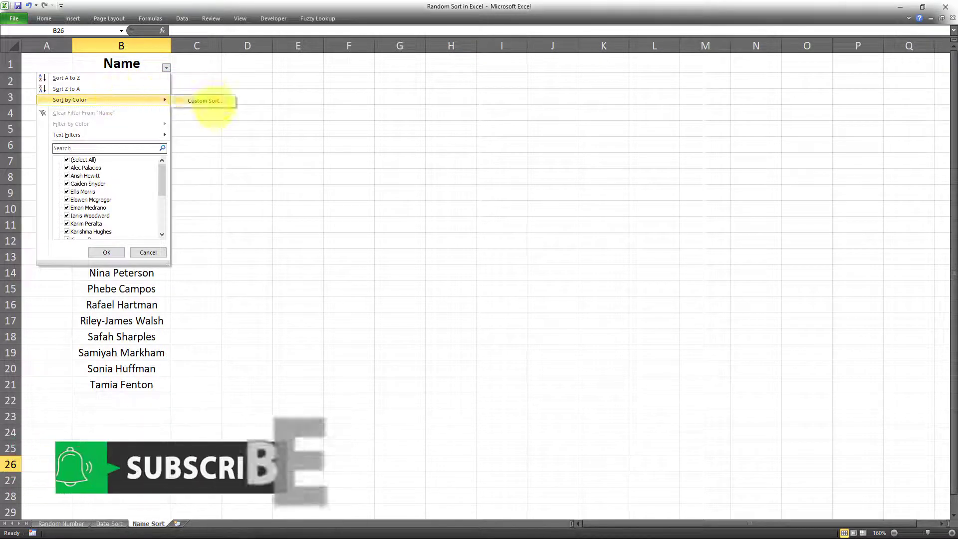
click(203, 141)
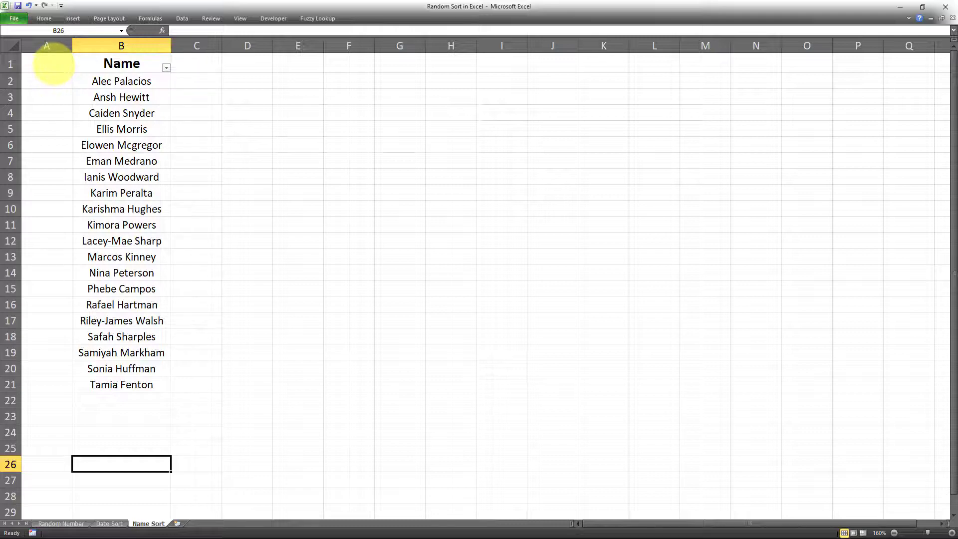
Step: Enter =RAND() in cell A2 and fill it down beside the whole name list to A21
click(52, 64)
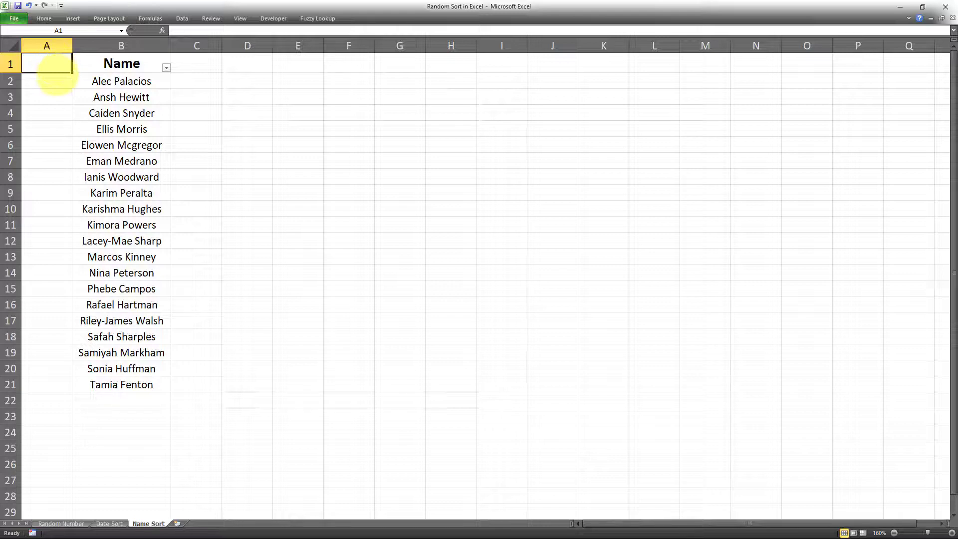
click(54, 79)
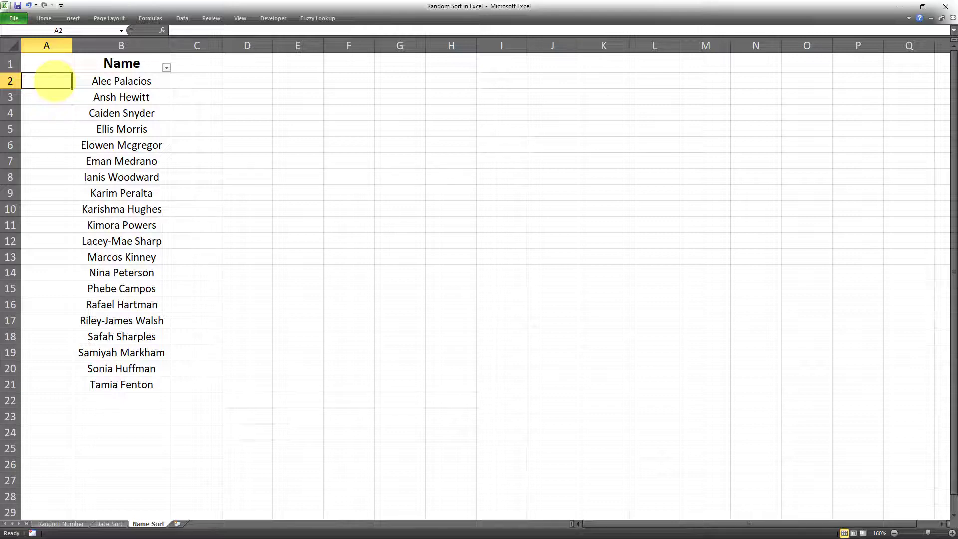
text(=RAND)
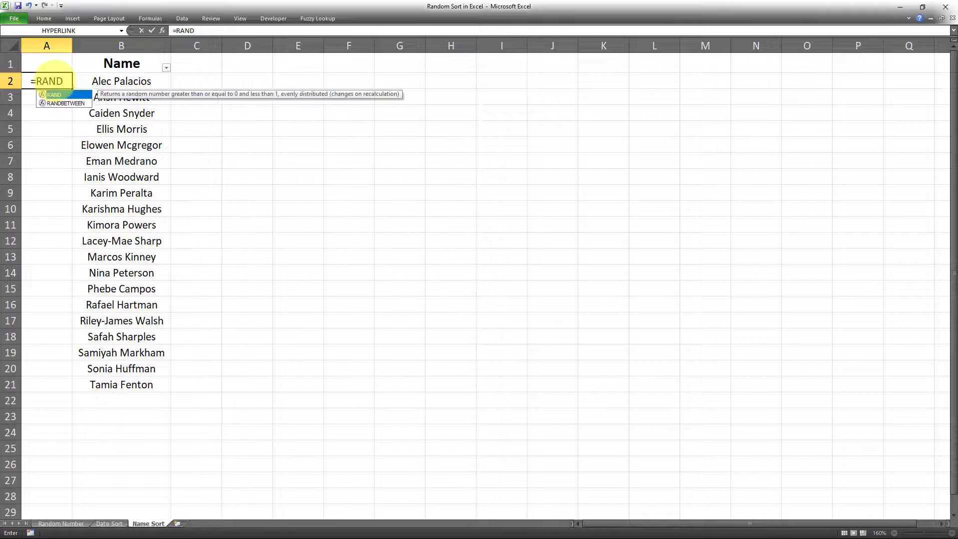
text(()
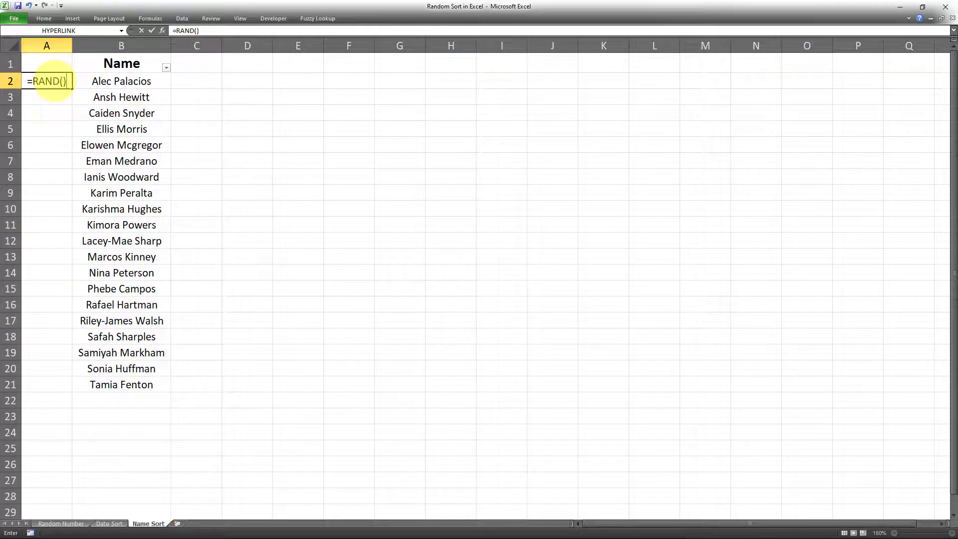
key(Tab)
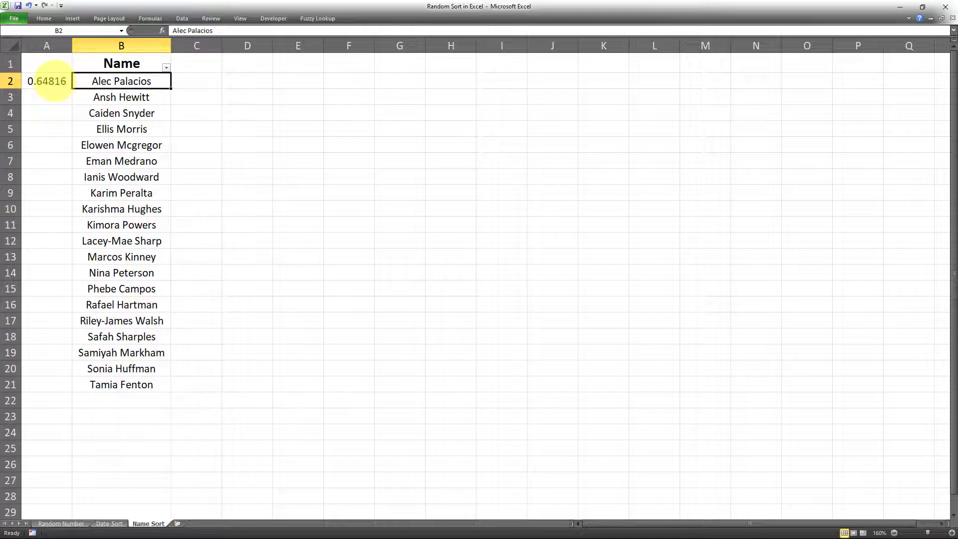
click(54, 79)
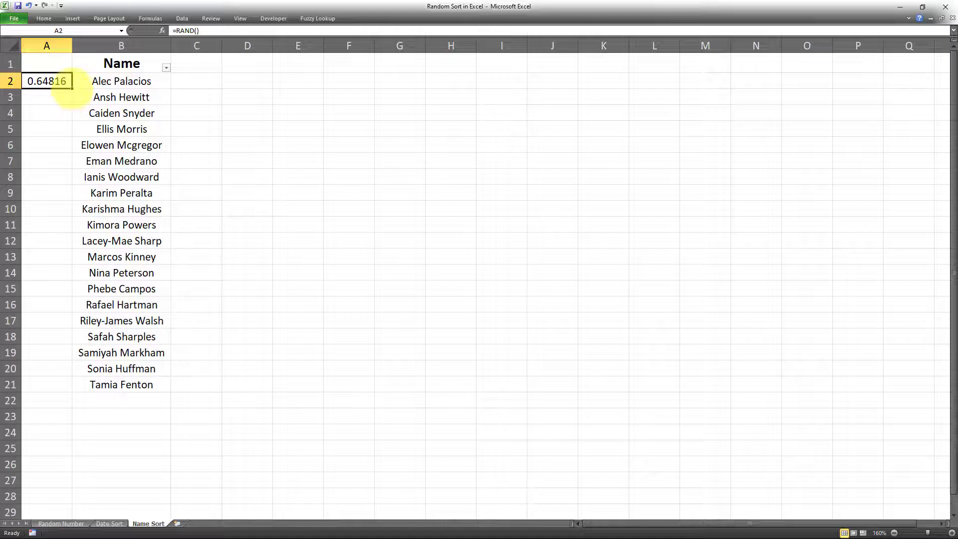
double_click(72, 88)
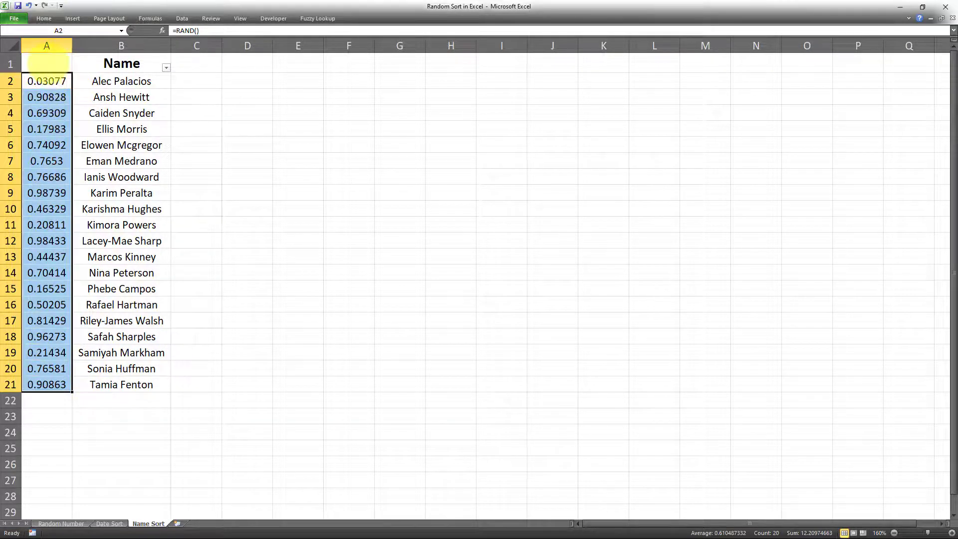
Step: Enter the header RAND in cell A1 above the random numbers
click(46, 62)
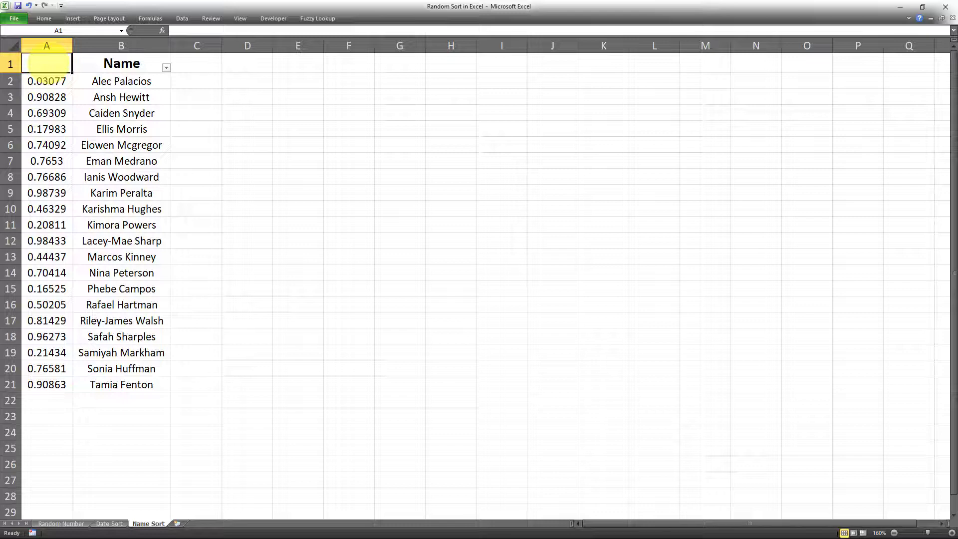
text(RAND)
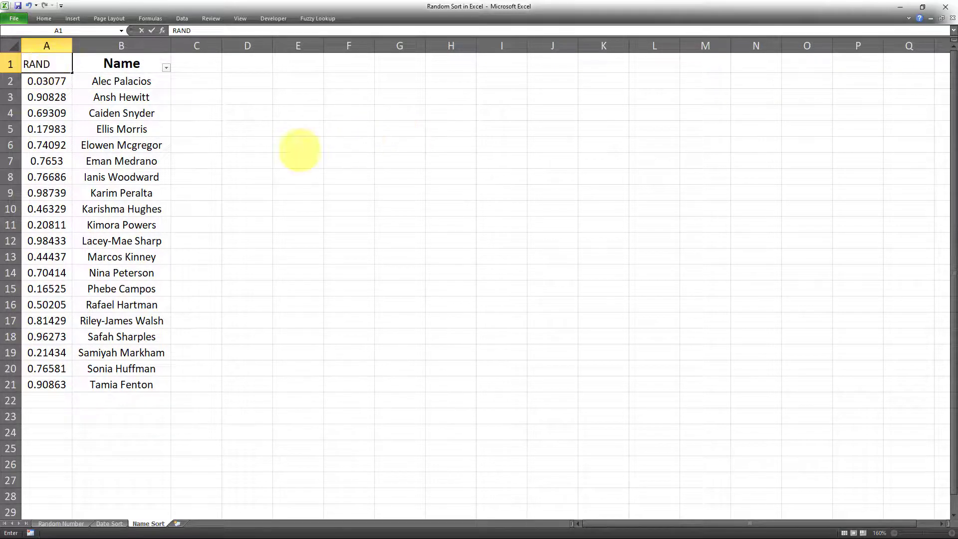
click(297, 145)
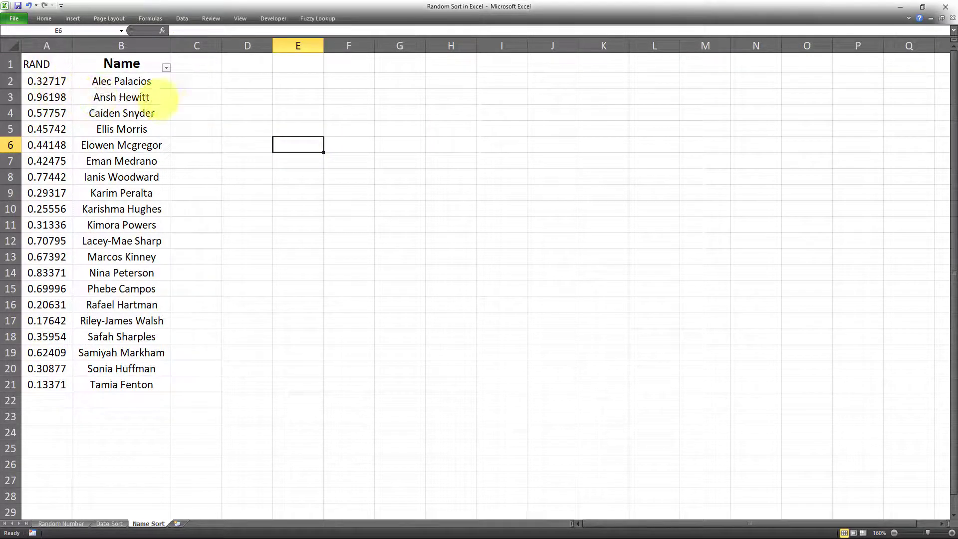
Step: Recalculate the RAND values several times by opening and leaving empty cells beside the name list for editing
click(164, 101)
click(224, 100)
click(220, 100)
click(227, 97)
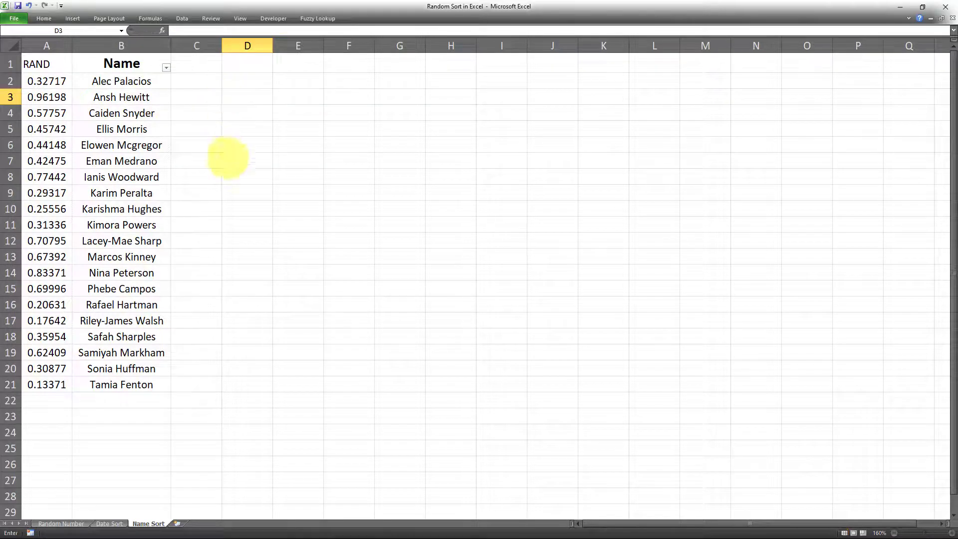
click(229, 160)
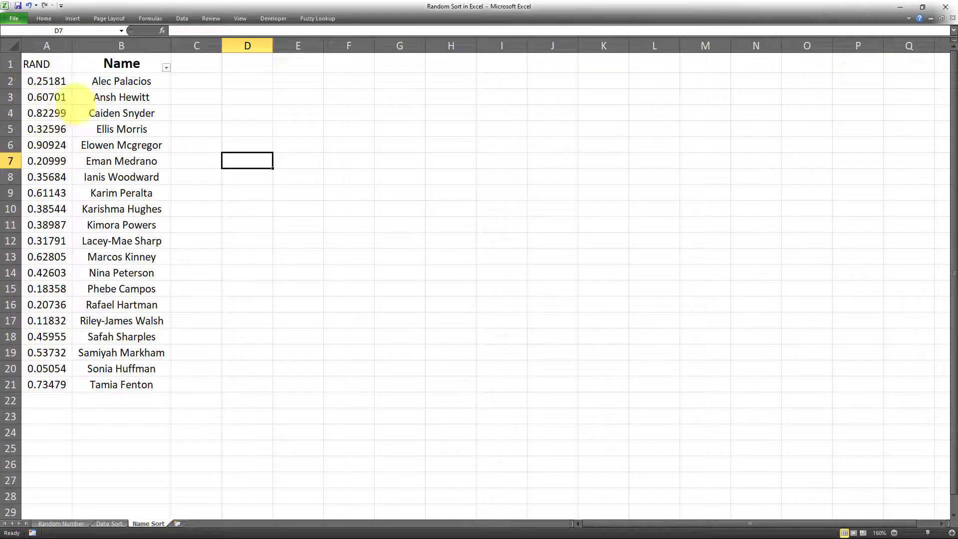
double_click(260, 192)
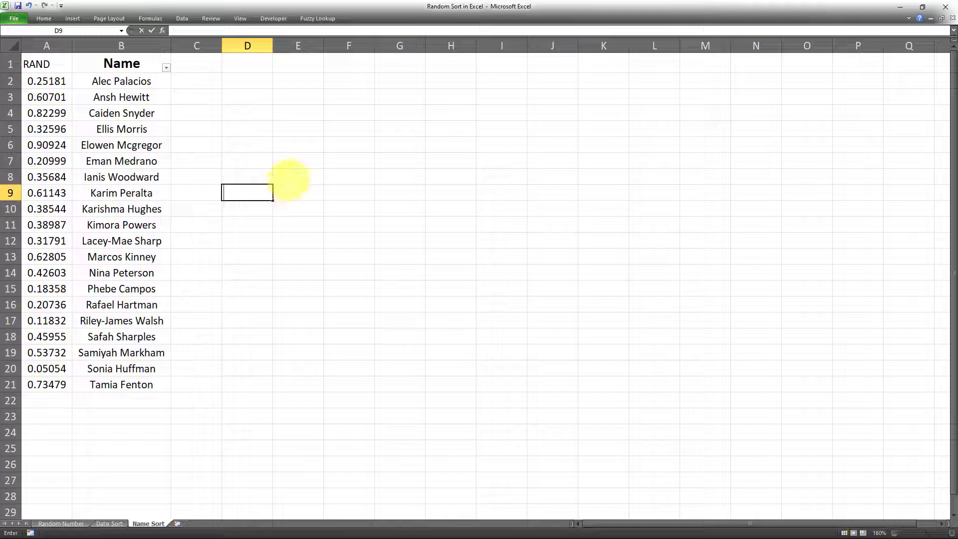
click(294, 177)
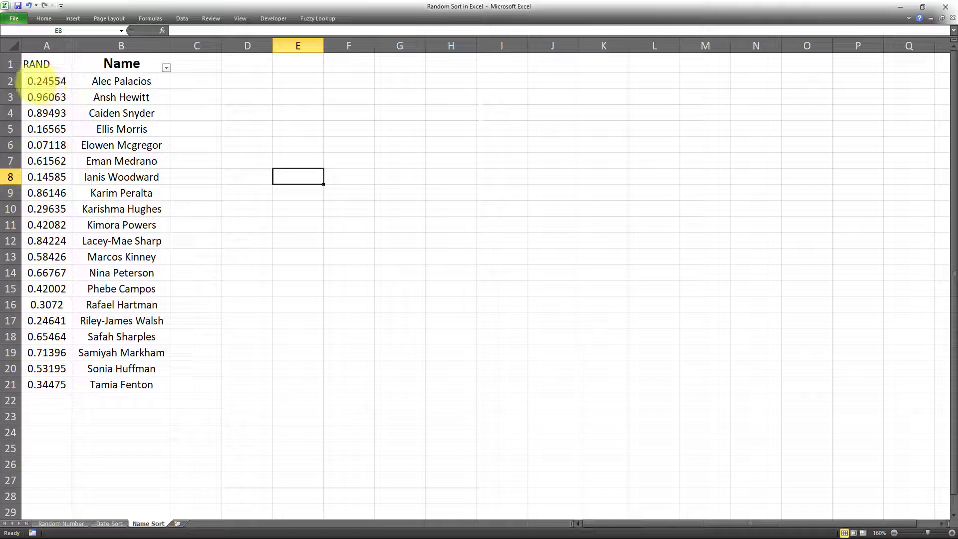
Step: Apply filters to both headers in A1:B1 and sort the list by the RAND column from smallest to largest
drag(60, 63, 121, 64)
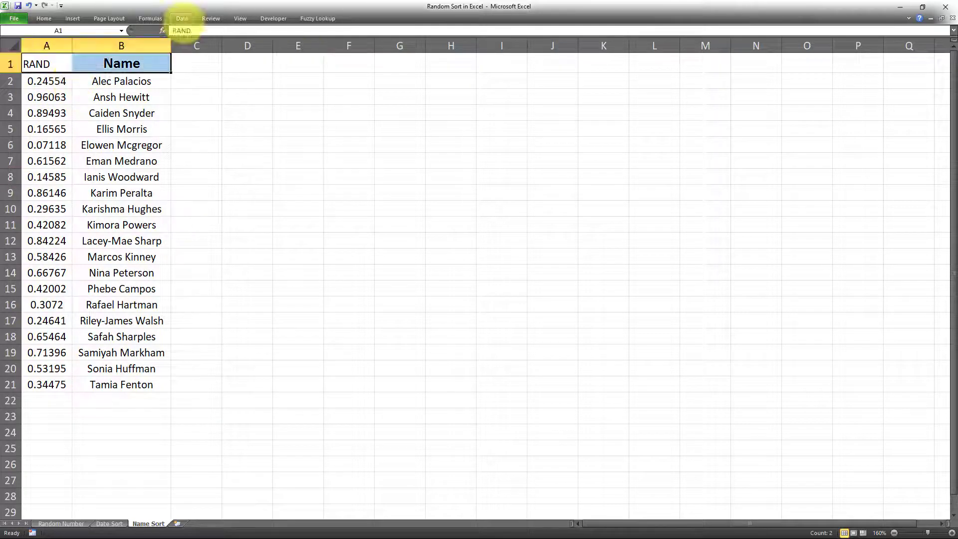
click(182, 18)
click(259, 46)
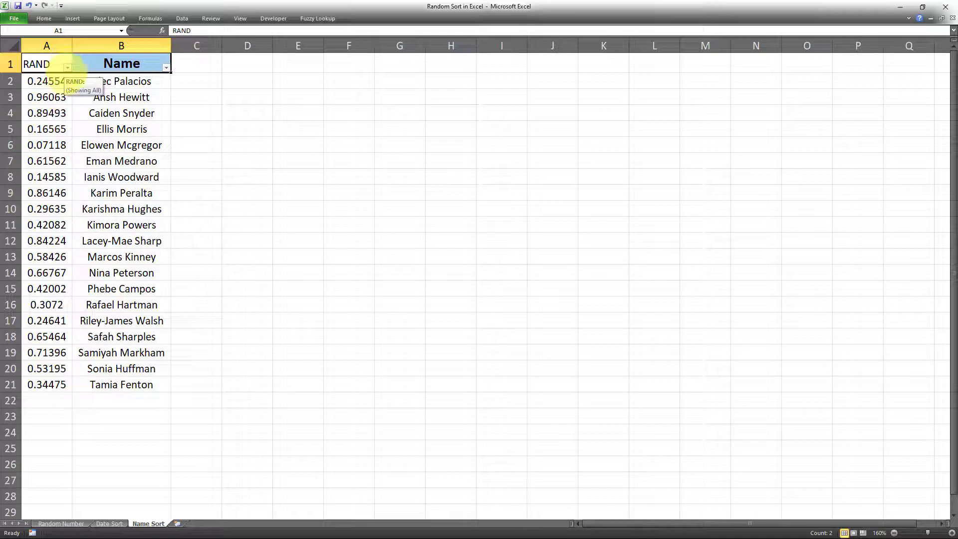
click(67, 68)
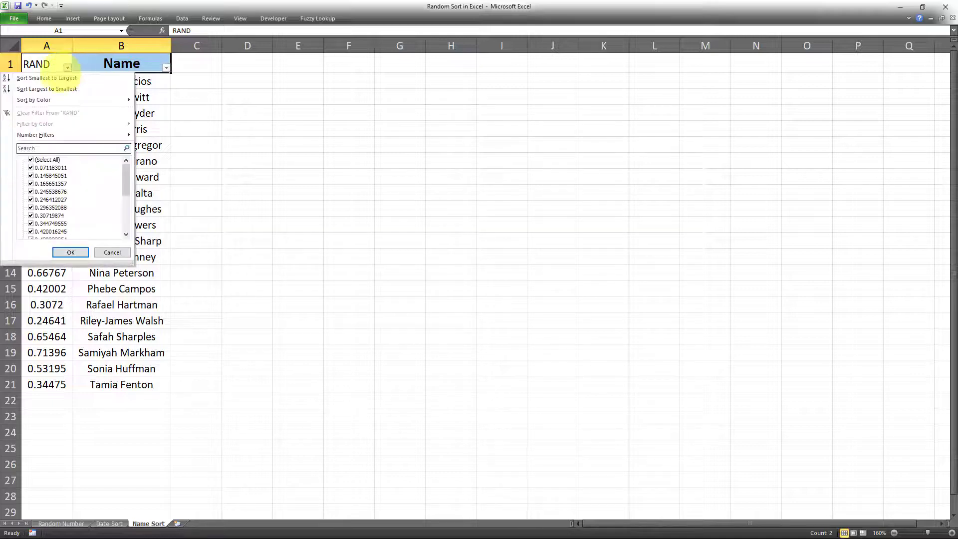
click(47, 78)
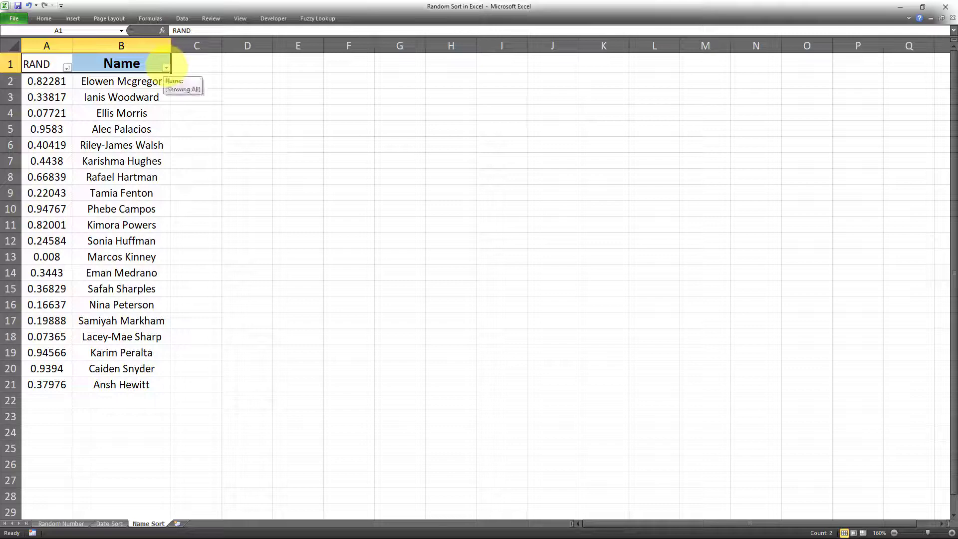
Step: Sort the Name column from A to Z and re-sort the list by the RAND column from largest to smallest
click(166, 67)
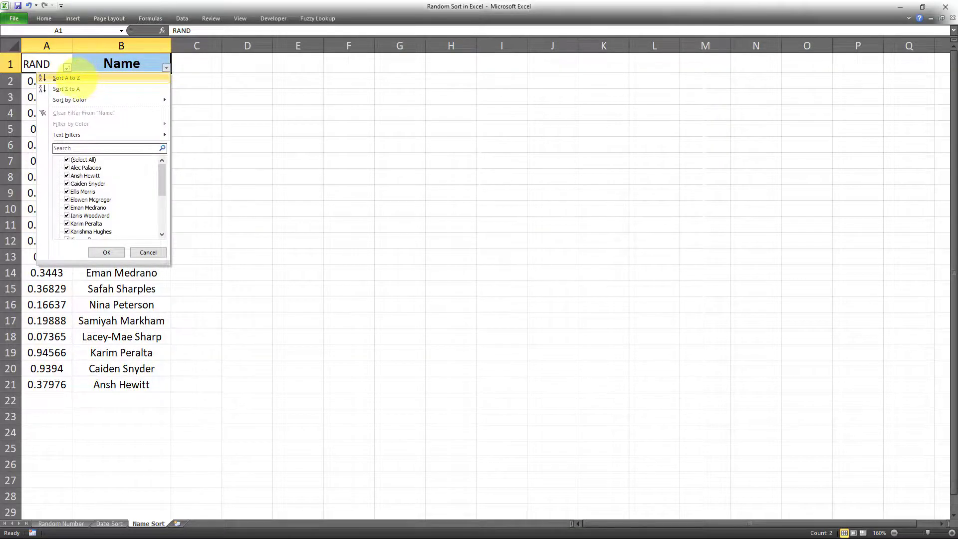
click(80, 78)
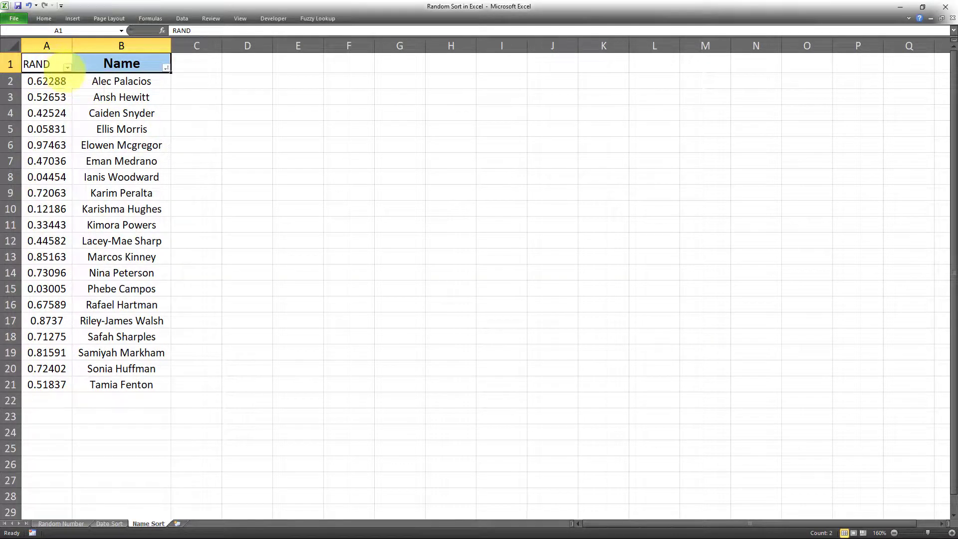
click(58, 81)
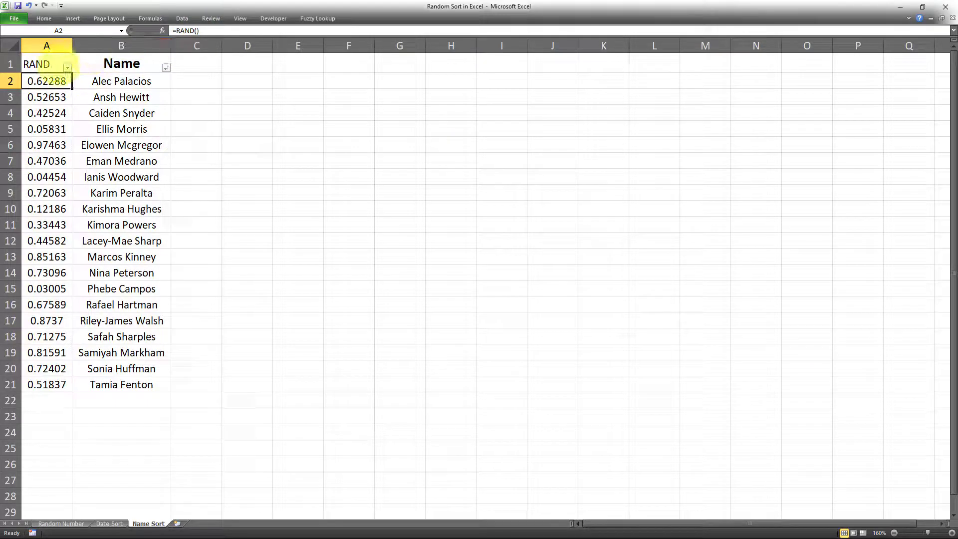
click(66, 64)
click(67, 67)
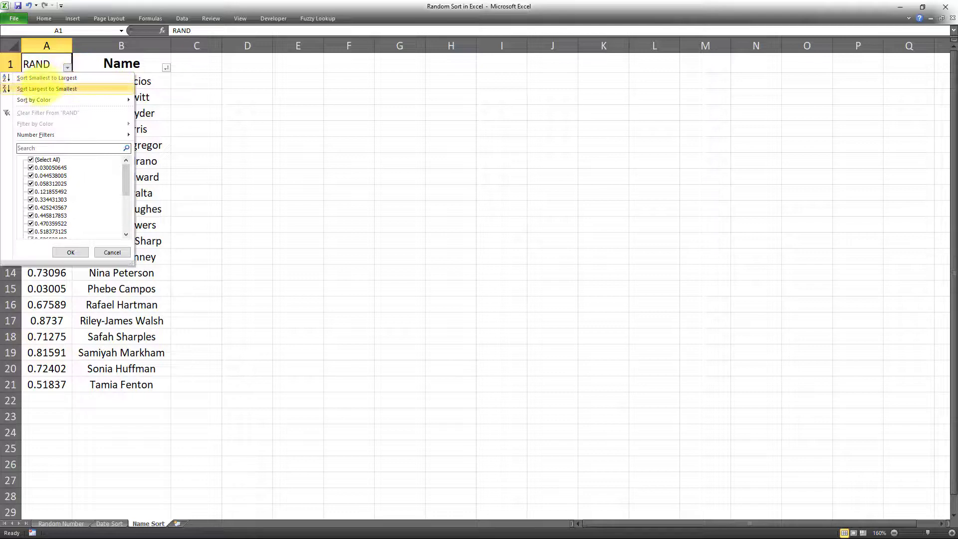
click(61, 90)
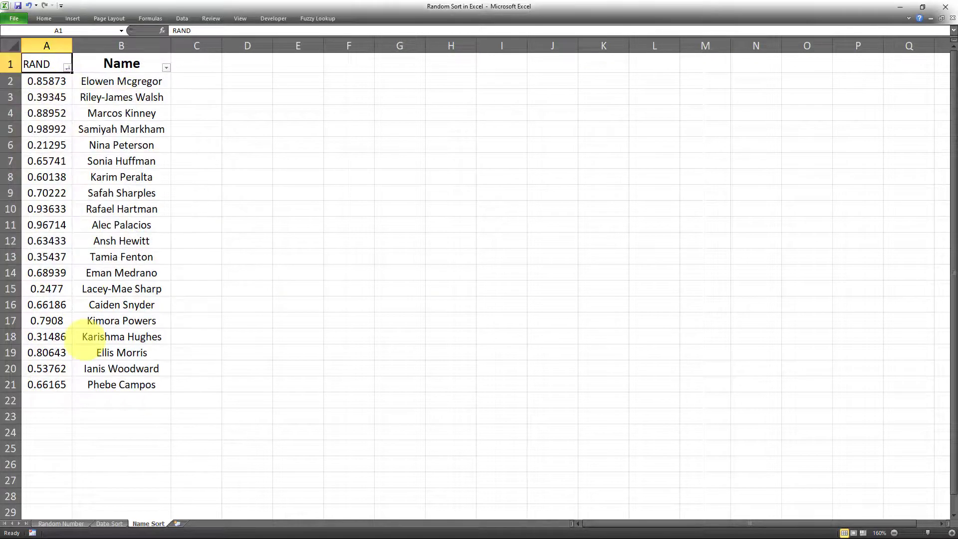